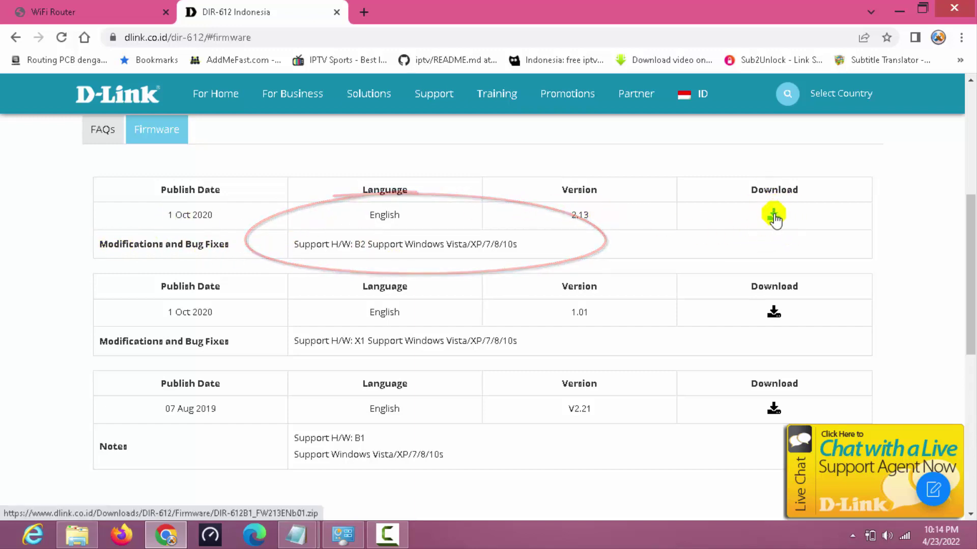
Check the router's hardware version and download the DIR-612 firmware version 2.13 for hardware B2
left_click(94, 9)
left_click(218, 14)
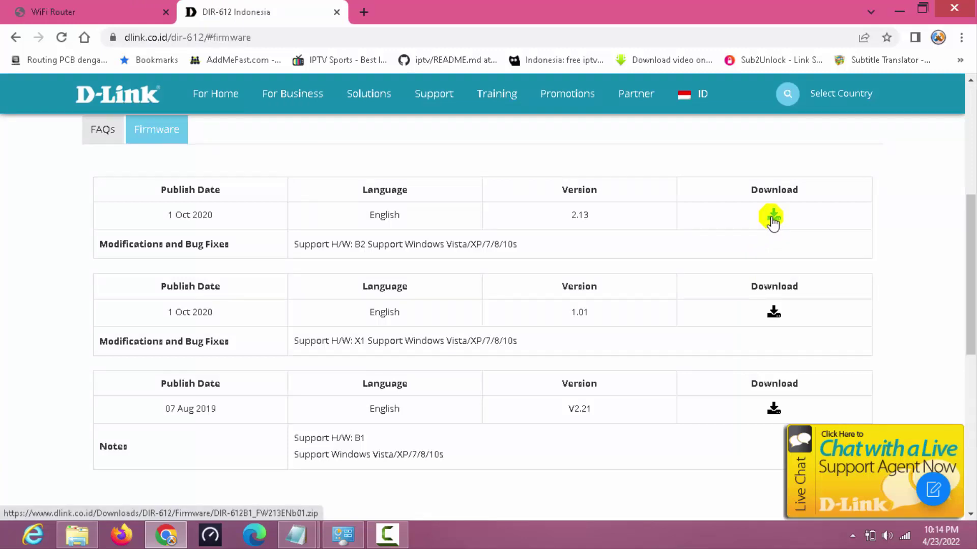
left_click(773, 219)
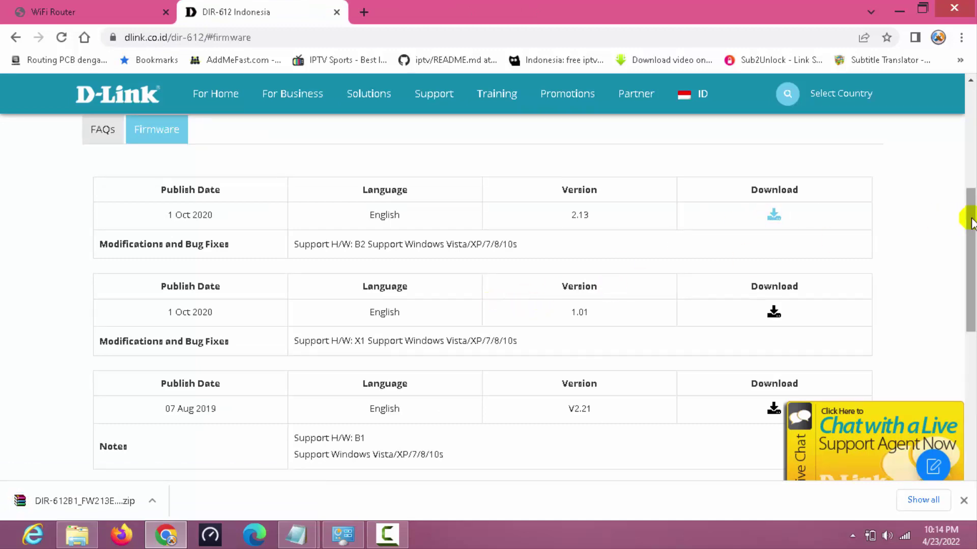
Compare the hardware versions supported by the listed firmware files with the router's own, and close the firmware download page
left_click_drag(969, 224, 972, 255)
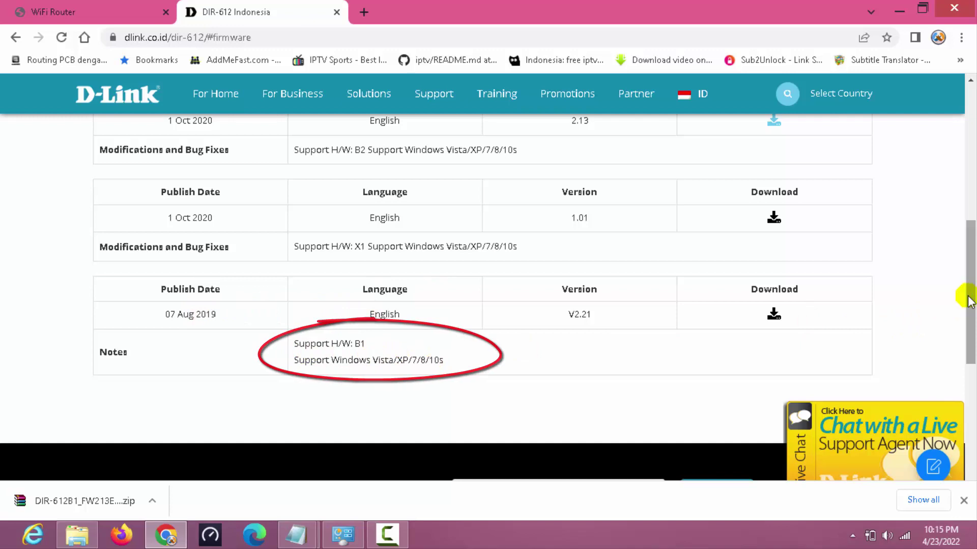
mouse_move(969, 301)
left_mouse_down()
mouse_move(969, 211)
mouse_move(969, 265)
left_mouse_up()
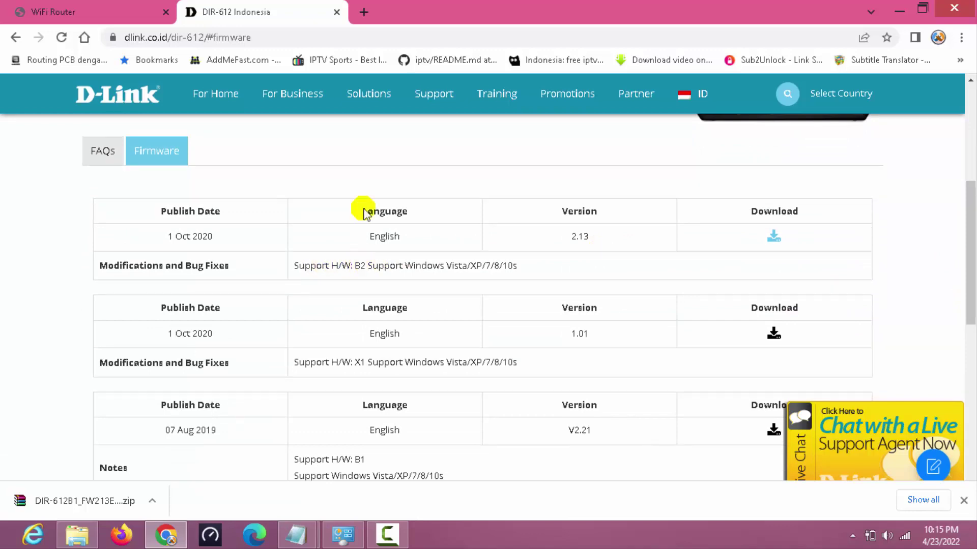
left_click(90, 11)
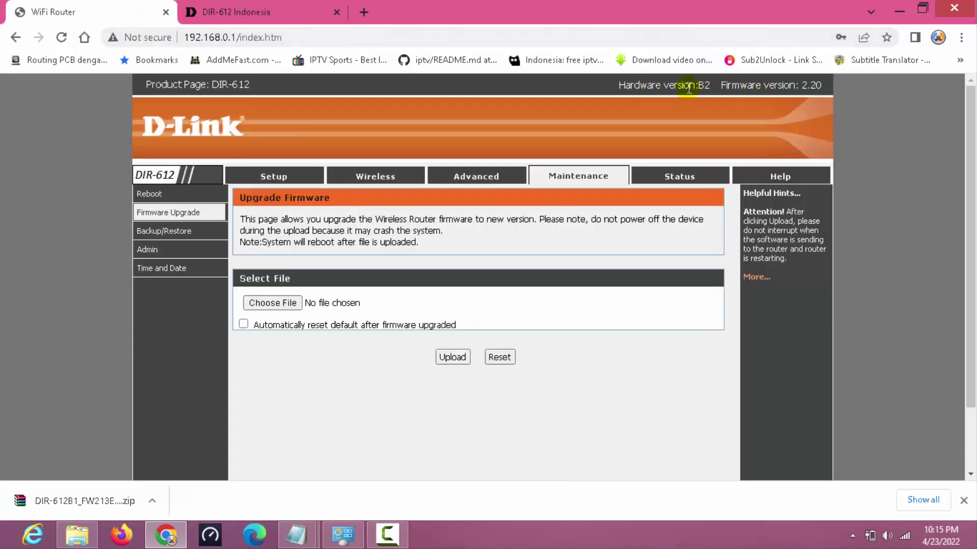
left_click(336, 12)
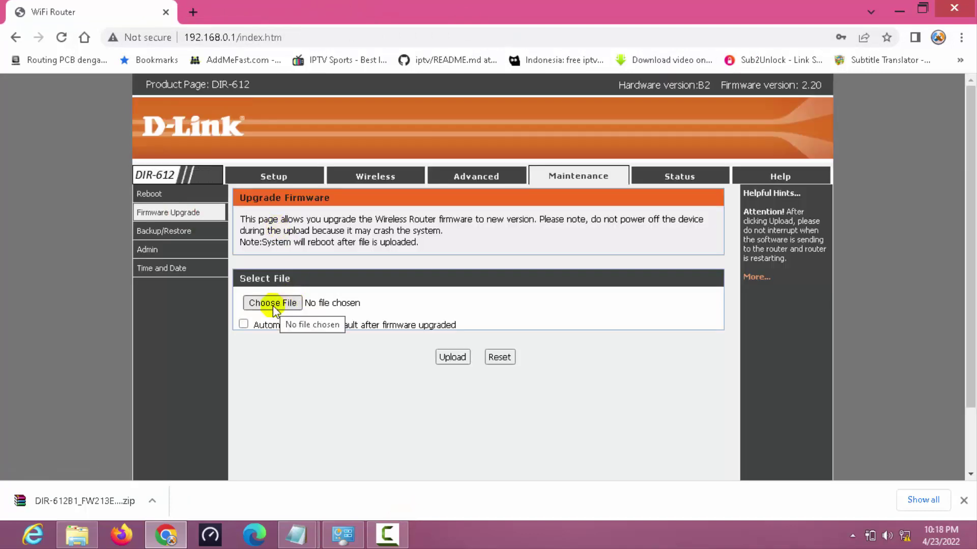
Upgrade the router firmware with the file DIR-612B1_FW213ENb01, with automatic reset to default after the upgrade enabled
left_click(273, 303)
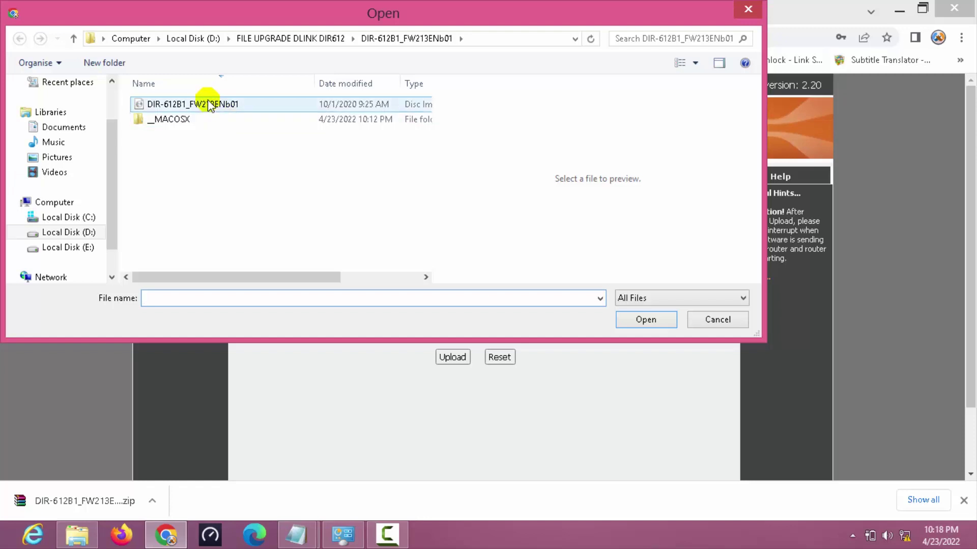
left_click(209, 104)
left_click(632, 322)
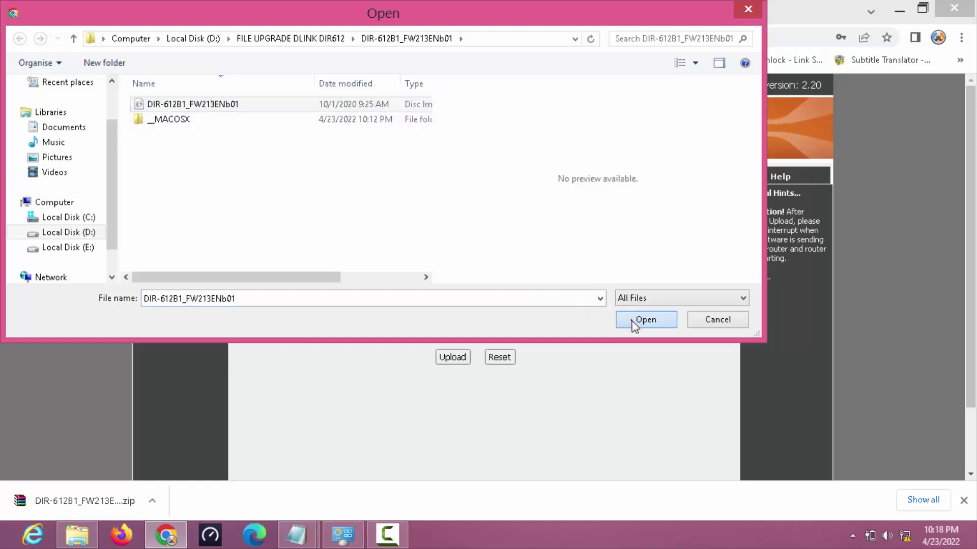
left_click(244, 325)
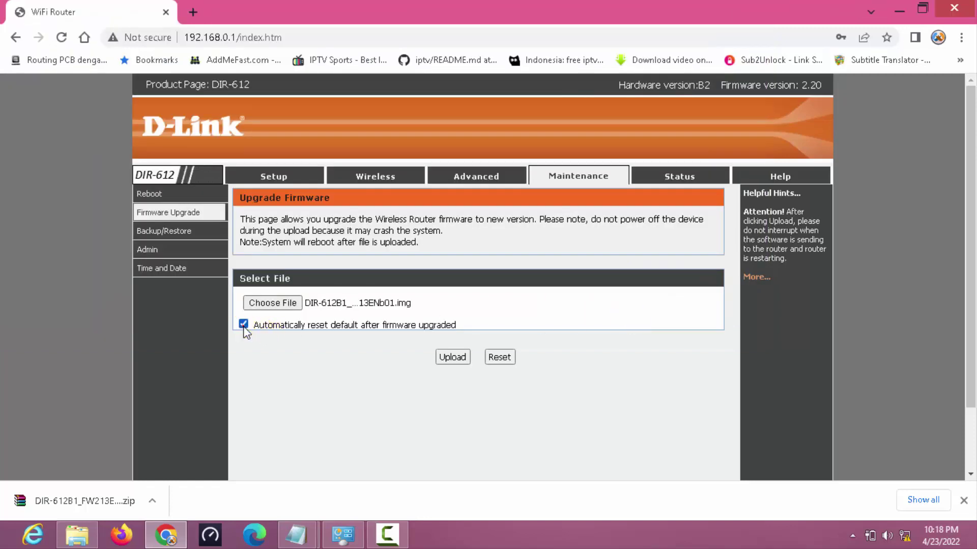
left_click(449, 358)
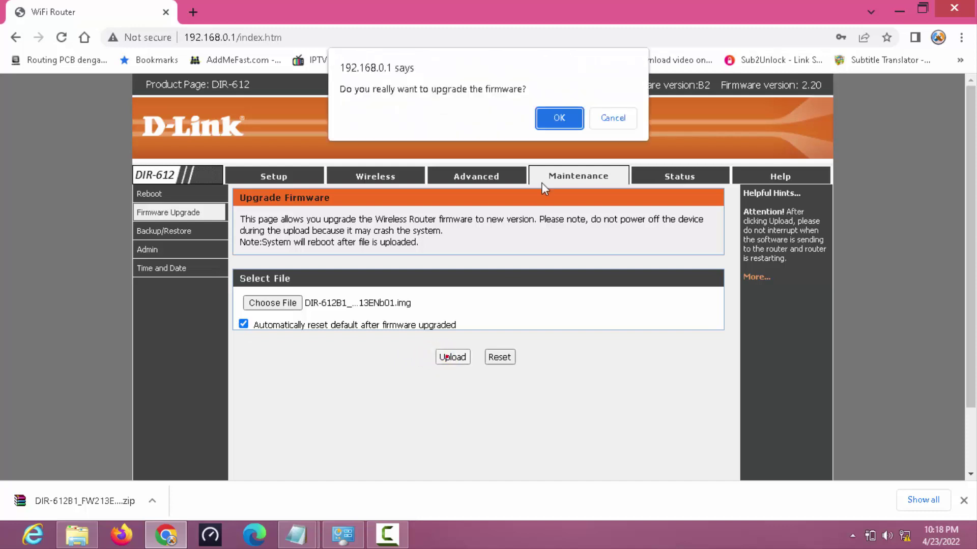
left_click(558, 118)
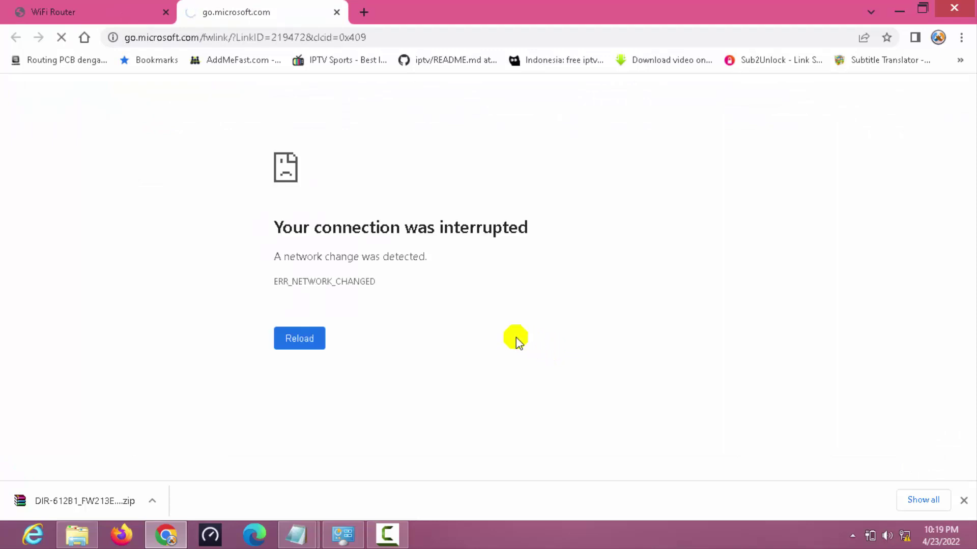
Return to the router page, save the setup wizard's existing WAN and wireless settings, and log in with the router password
left_click(86, 16)
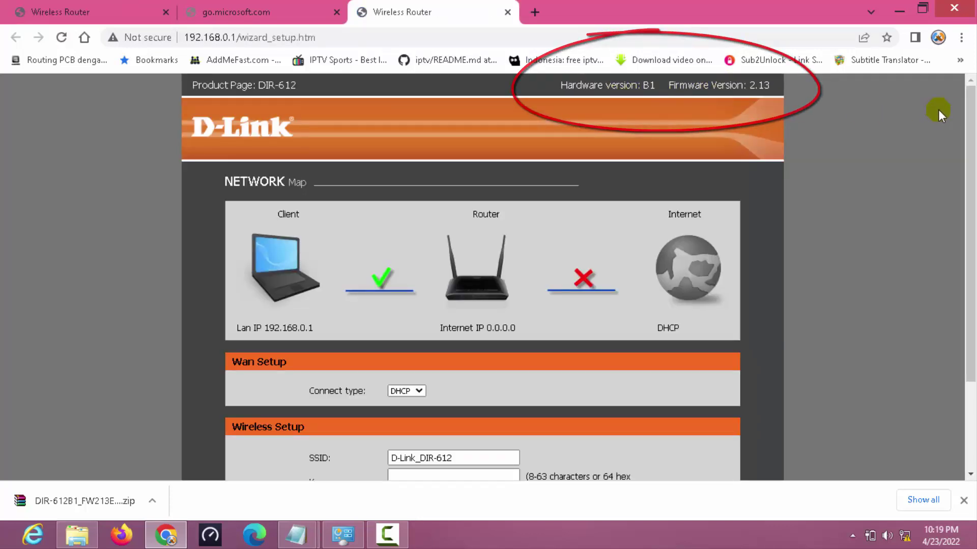
left_click_drag(969, 107, 972, 201)
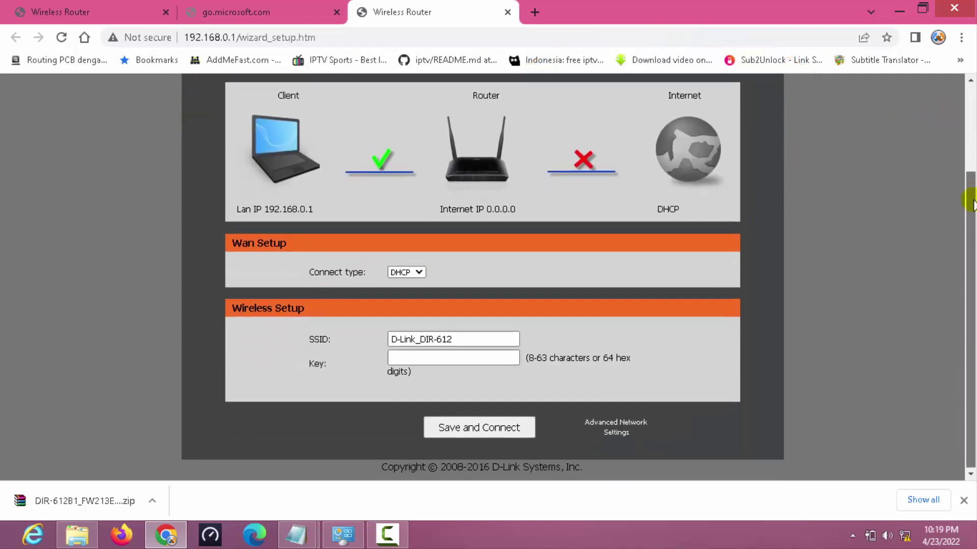
left_click(464, 431)
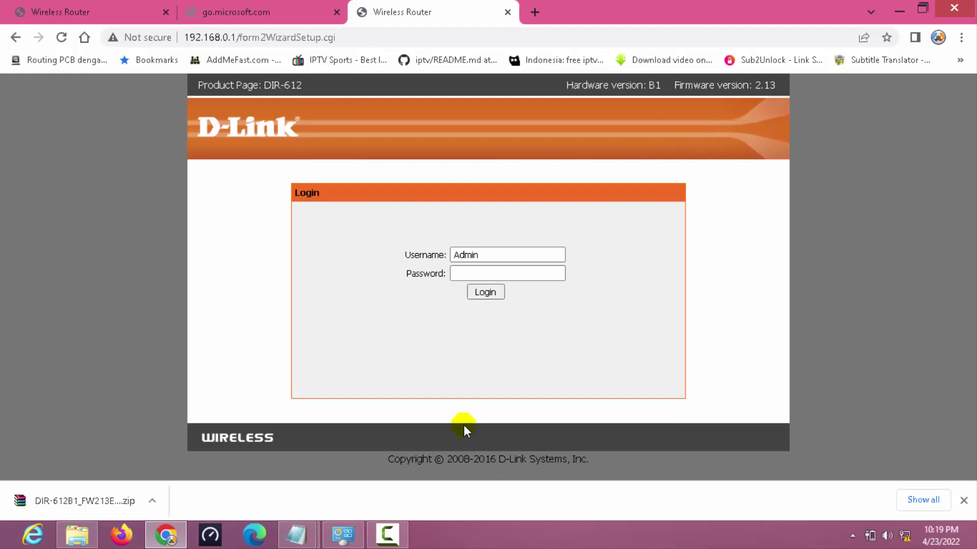
key("ctrl+v")
left_click(485, 293)
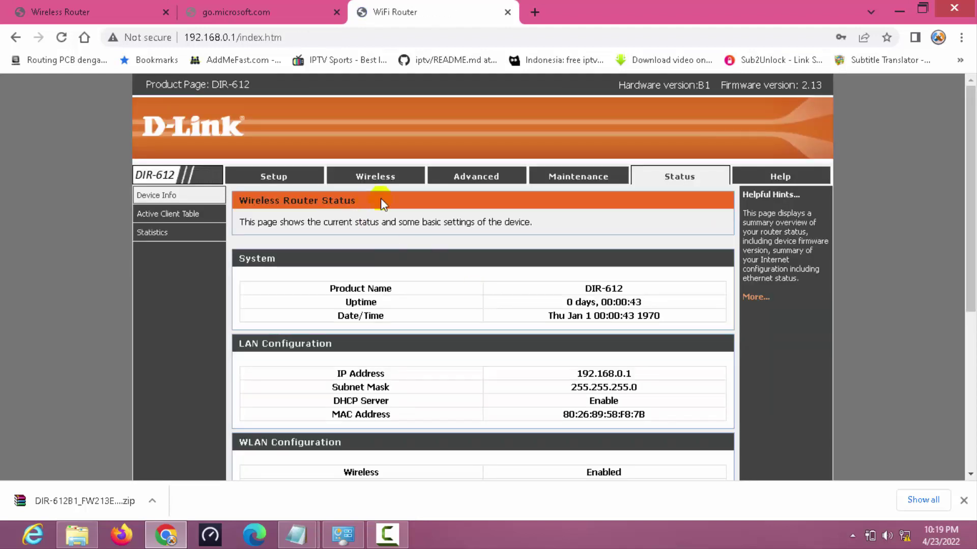
Review the basic wireless settings and the setup pages for the wizard, local network, internet, PPTP and L2TP
left_click(370, 178)
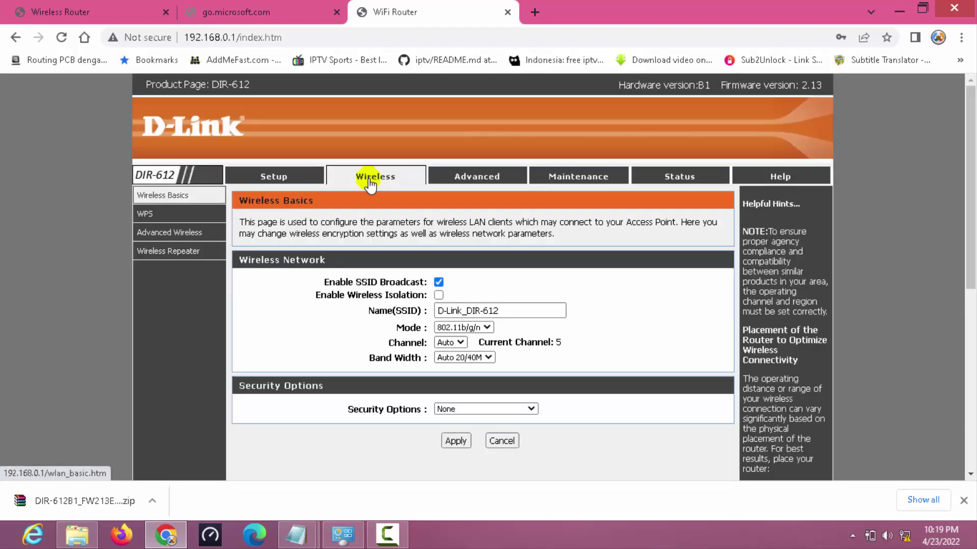
left_click(266, 178)
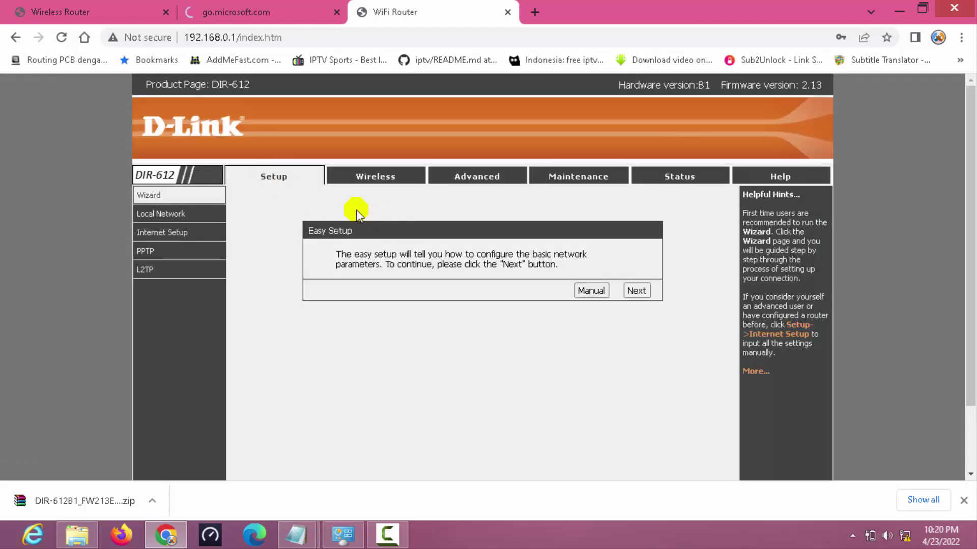
left_click(157, 214)
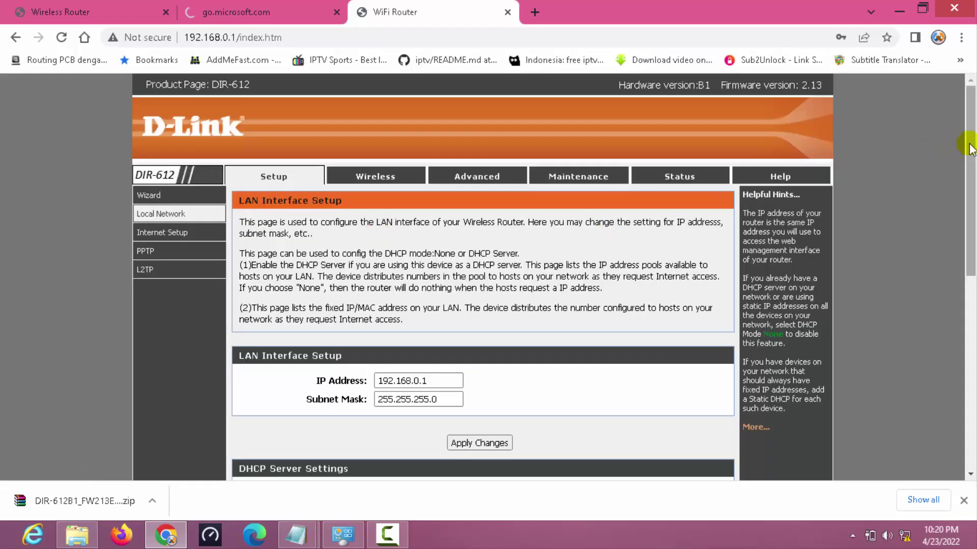
left_click_drag(965, 150, 954, 183)
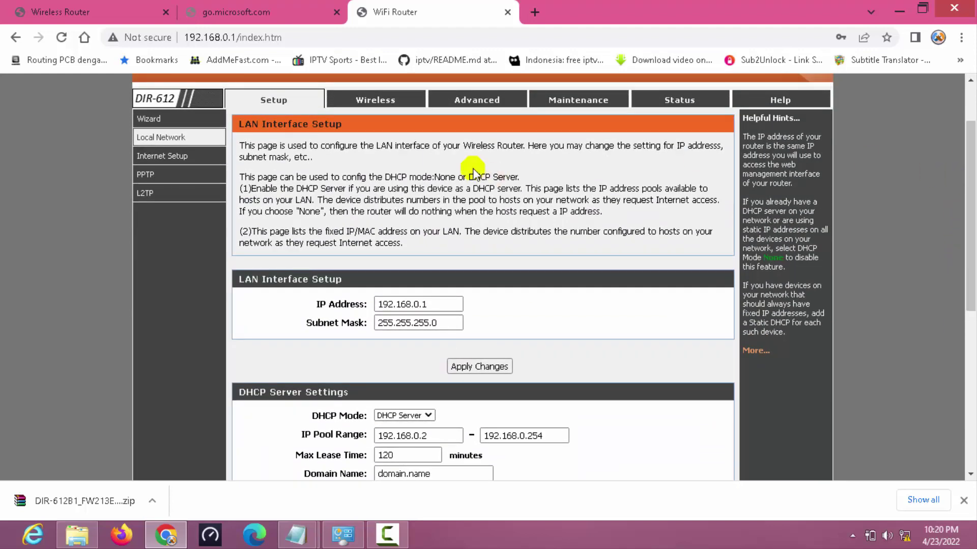
left_click(159, 155)
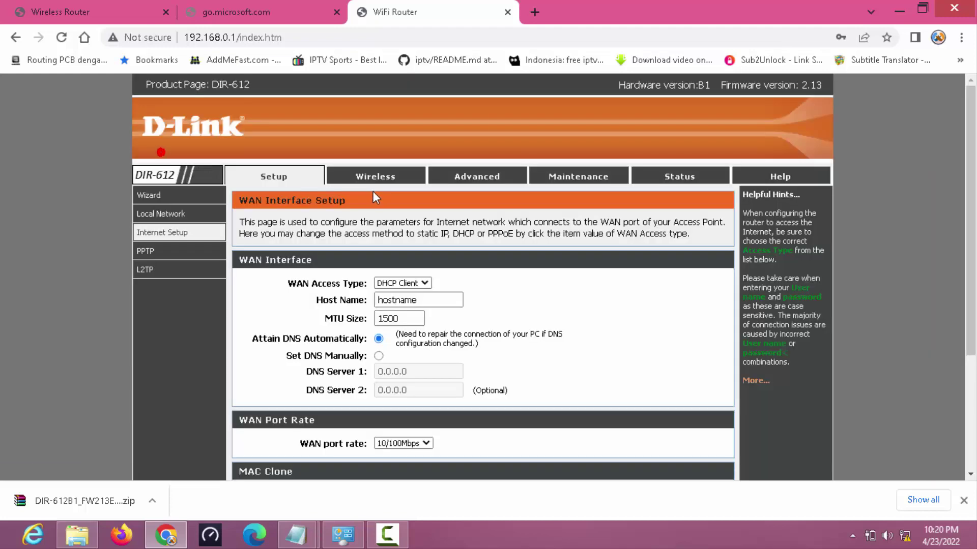
left_click_drag(968, 125, 972, 199)
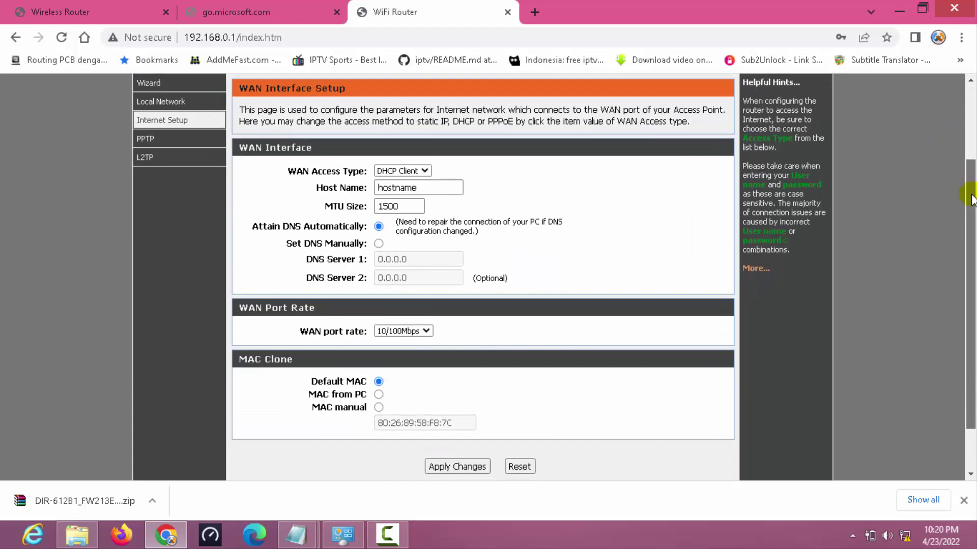
scroll(971, 198, "up", 3)
left_click(142, 224)
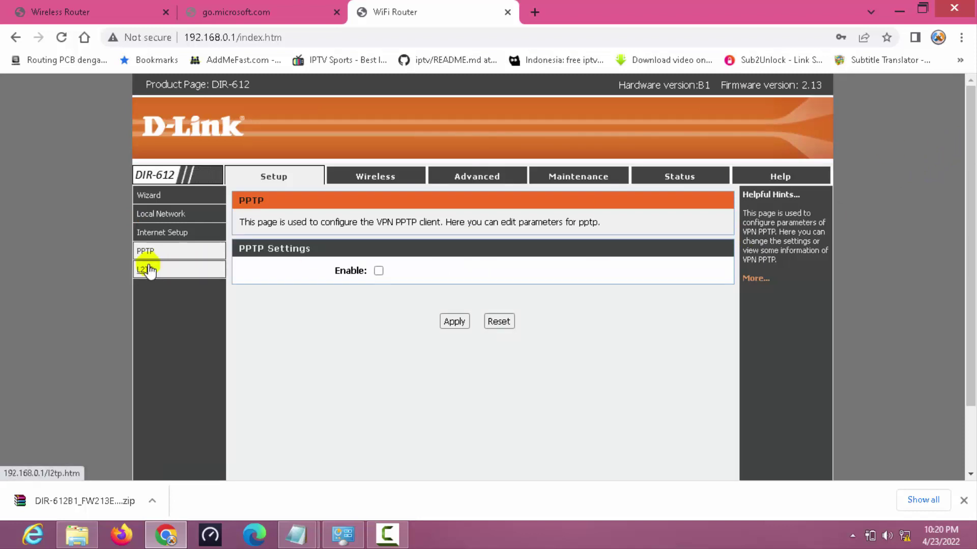
left_click(147, 269)
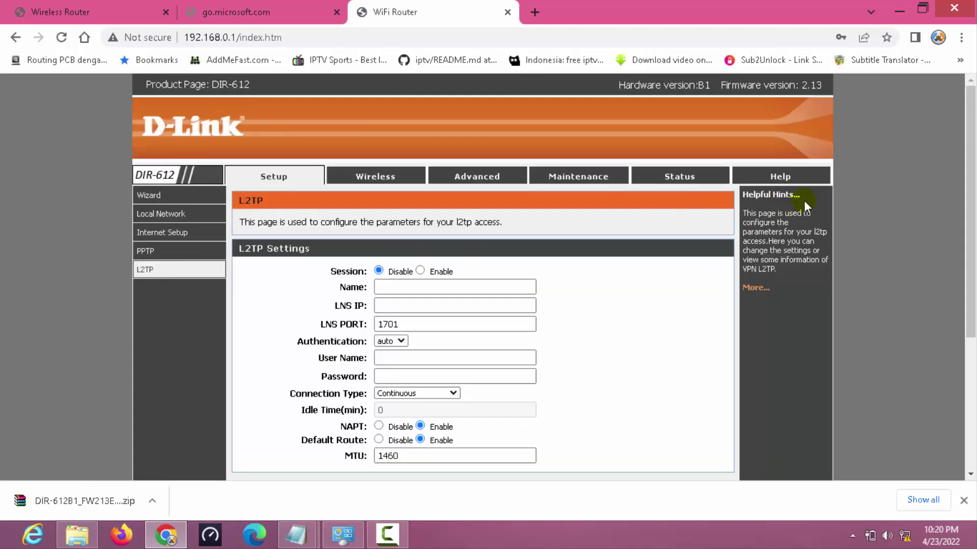
scroll(972, 170, "down", 1)
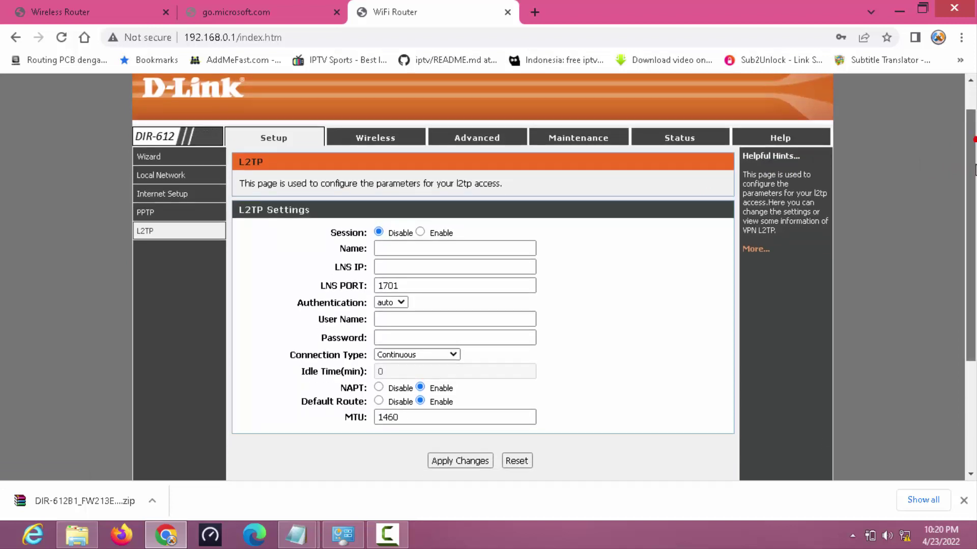
left_click_drag(975, 170, 973, 140)
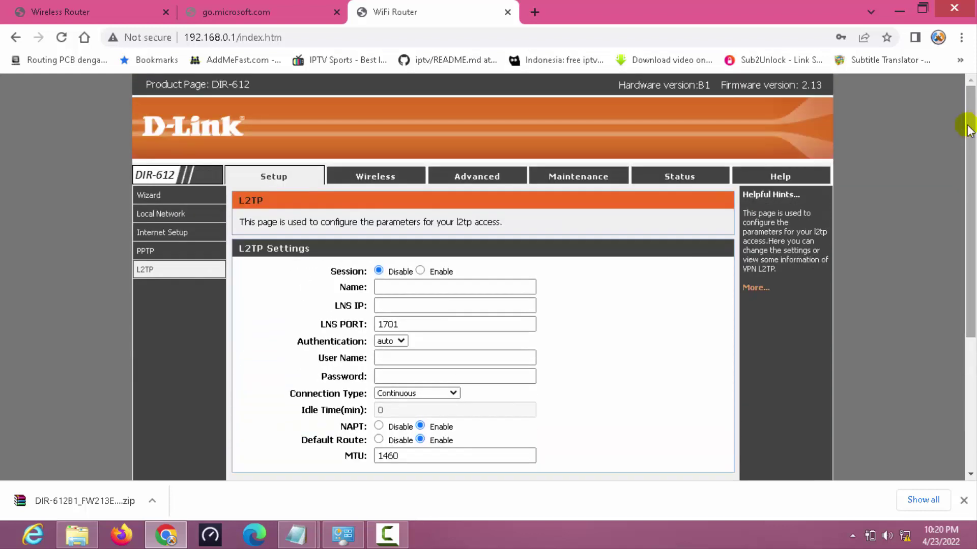
Examine the Wireless Basics, WPS and Advanced Wireless settings, including the available preamble types
left_click(354, 178)
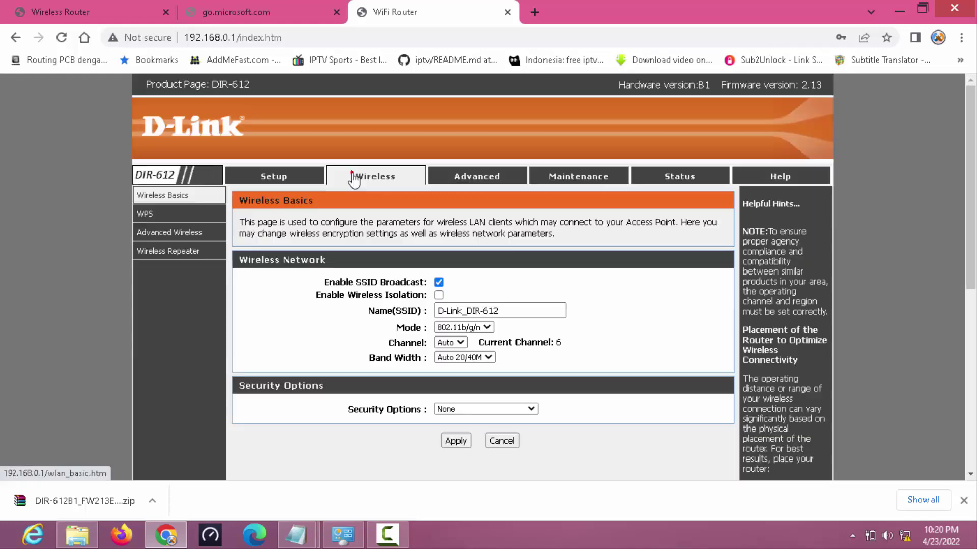
left_click(353, 175)
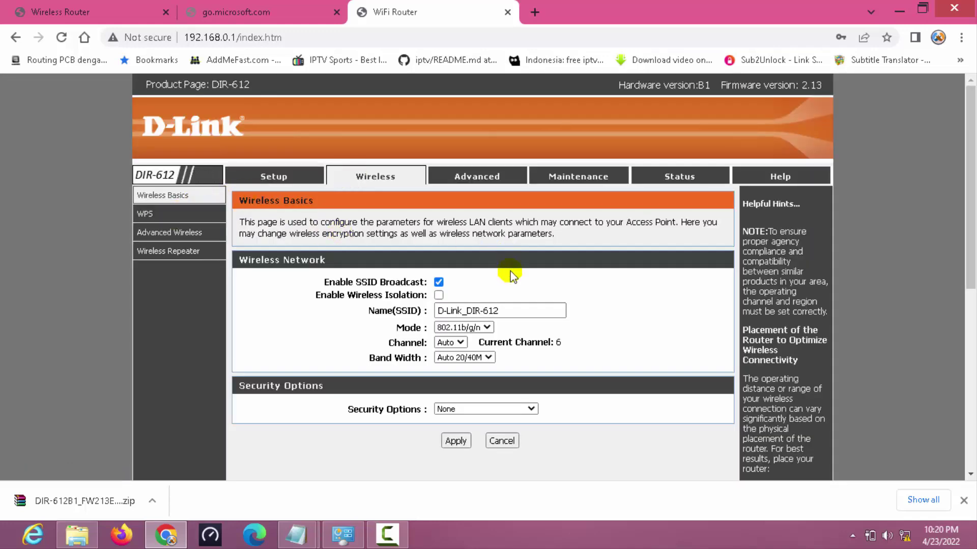
left_click(146, 213)
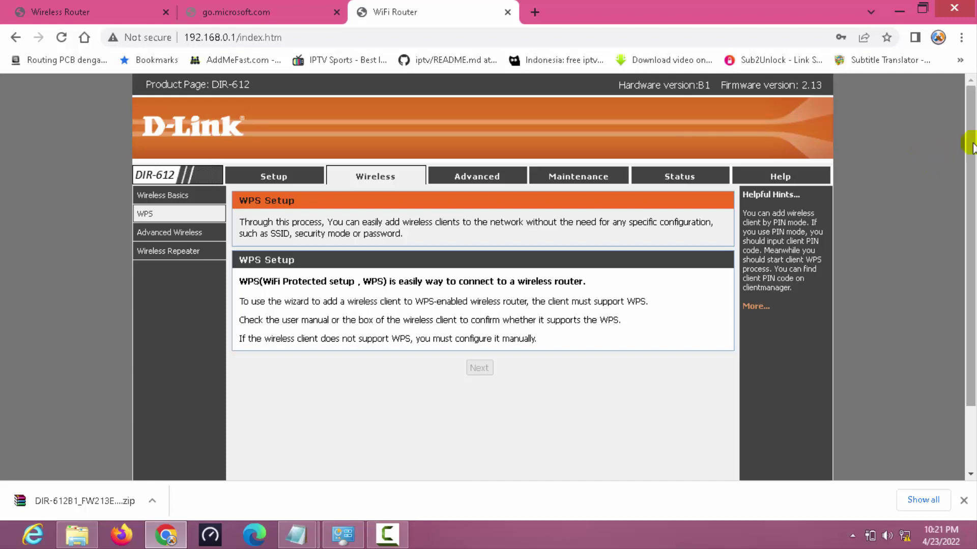
left_click_drag(970, 144, 966, 168)
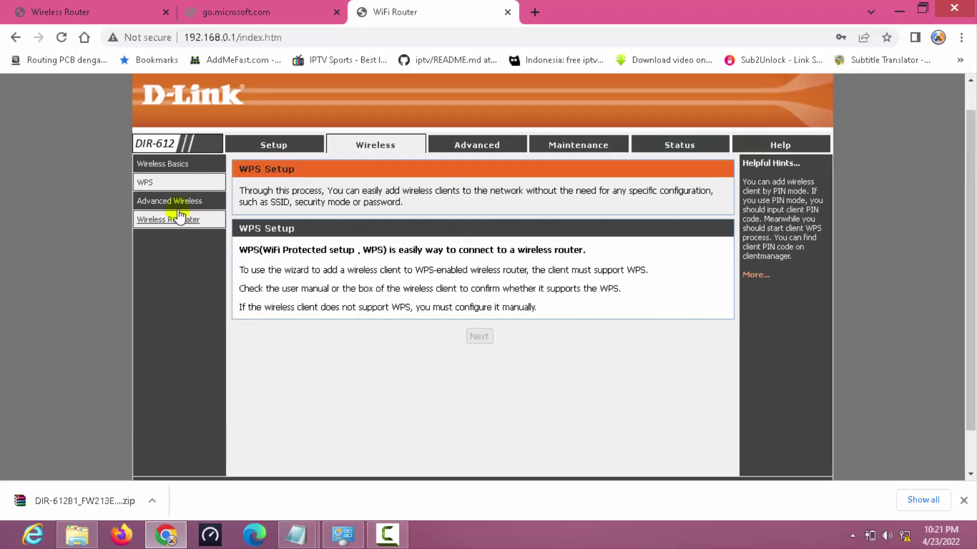
left_click(145, 201)
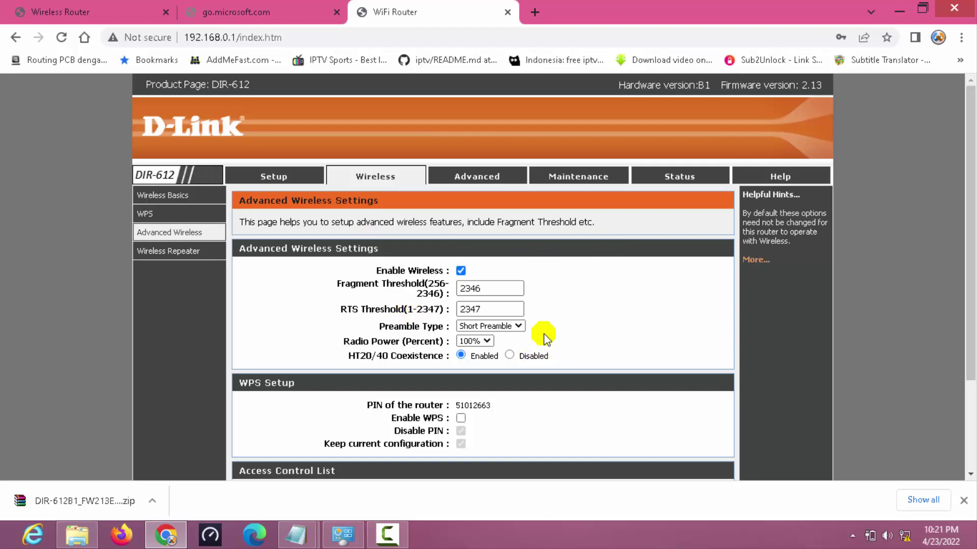
left_click(519, 326)
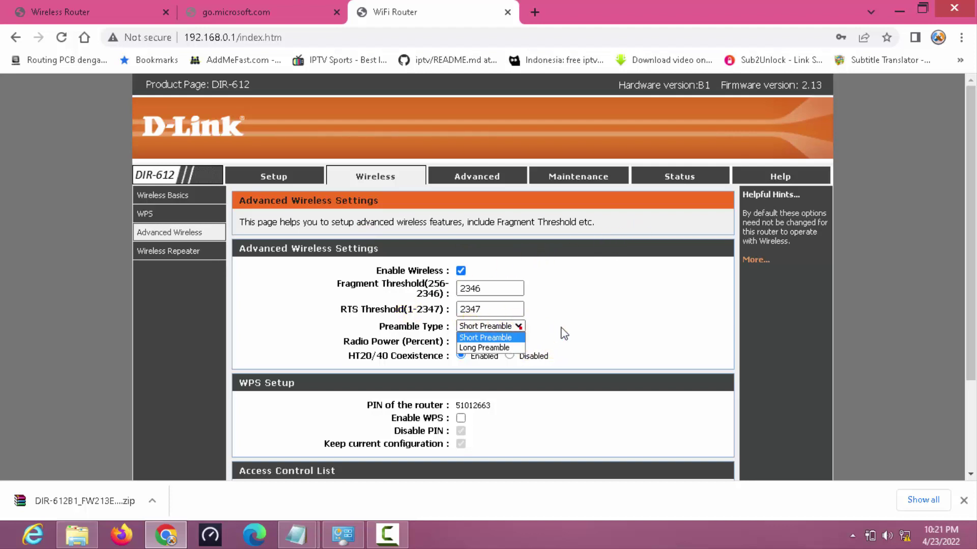
left_click(590, 329)
mouse_move(970, 183)
left_mouse_down()
mouse_move(970, 271)
mouse_move(970, 189)
left_mouse_up()
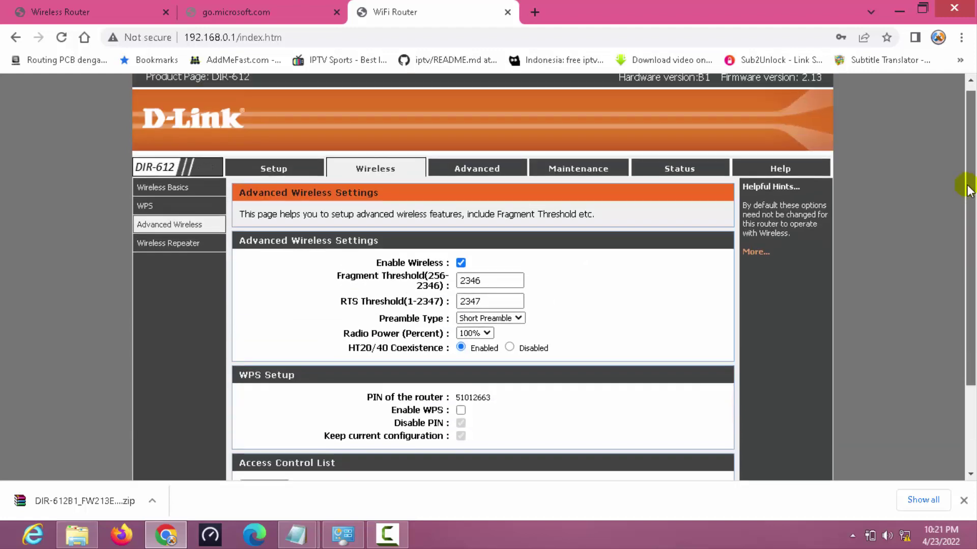
Enable the wireless repeater, accept DHCP mode being set to "none", and run a site survey of the available access points
left_click(170, 242)
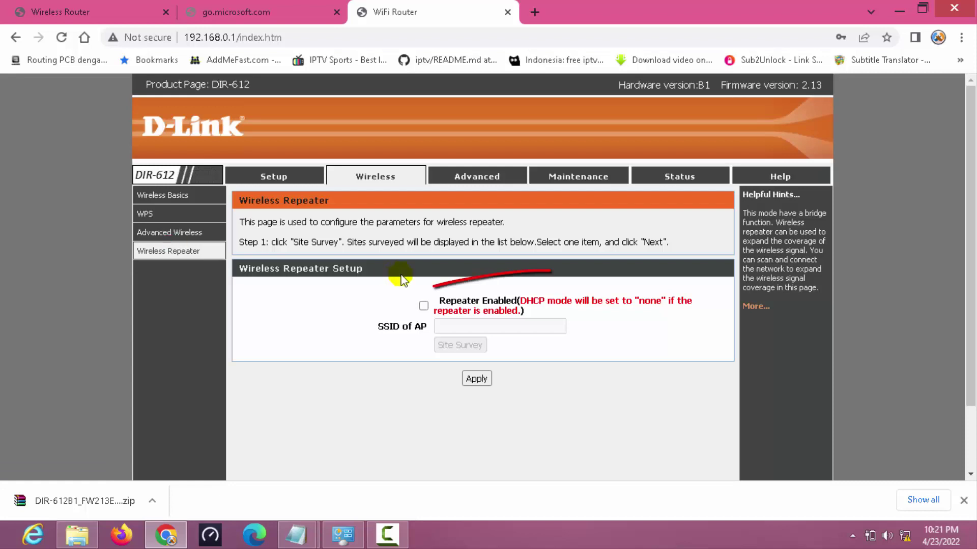
left_click(423, 307)
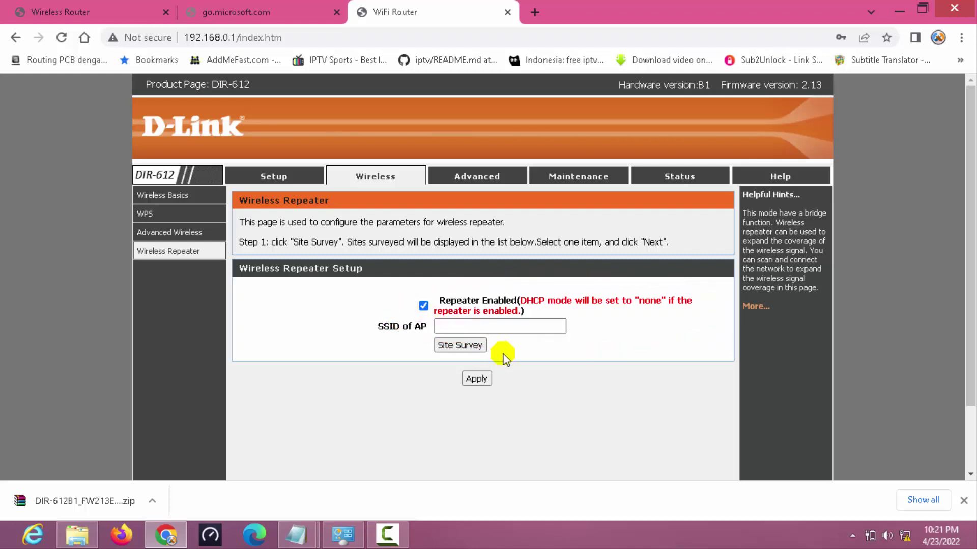
left_click(455, 346)
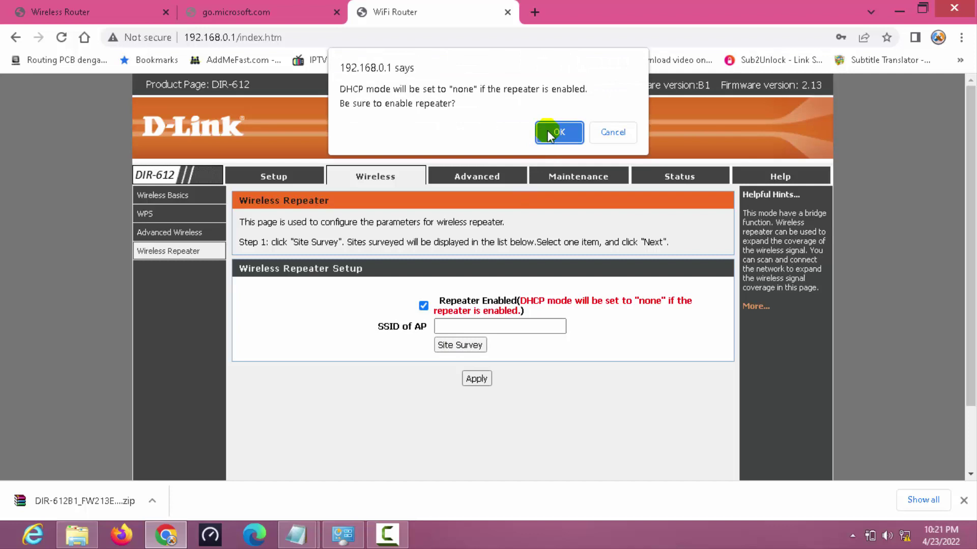
left_click(547, 131)
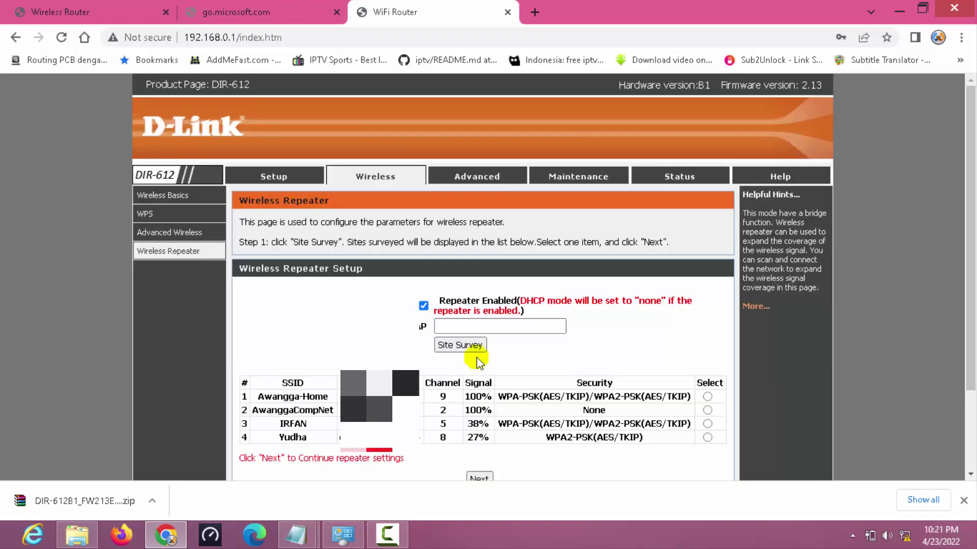
left_click_drag(969, 184, 971, 232)
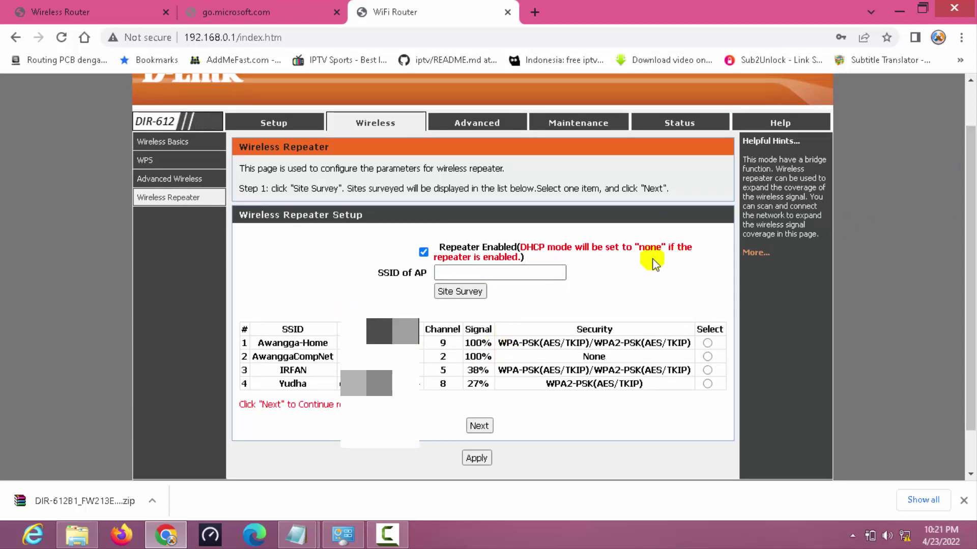
Examine the advanced settings' WAN ACL configuration and the choices offered for its WAN setting
left_click(477, 123)
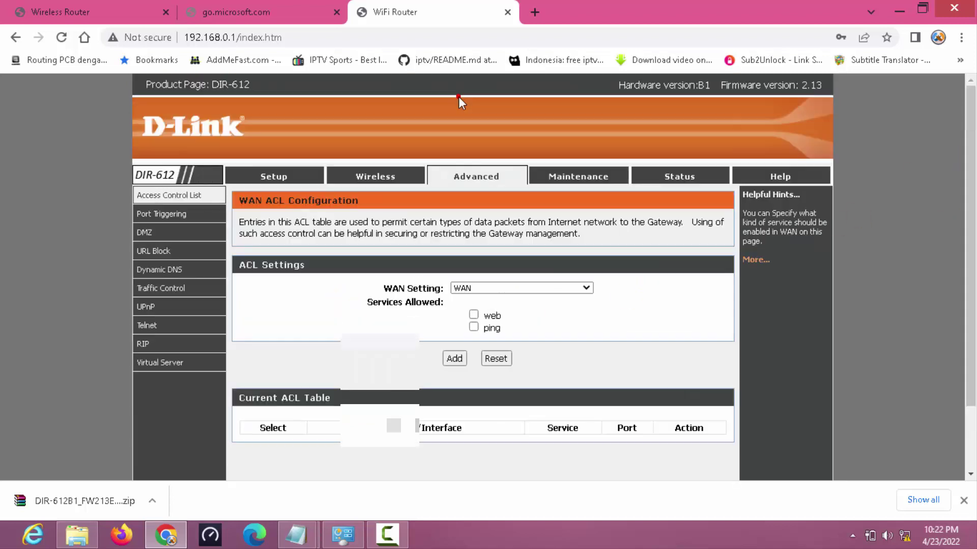
left_click(586, 289)
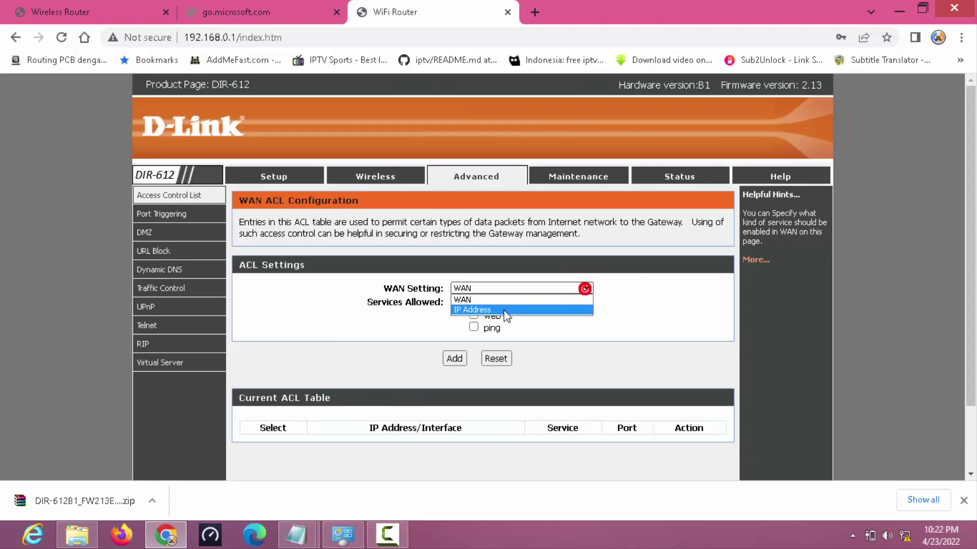
left_click(617, 295)
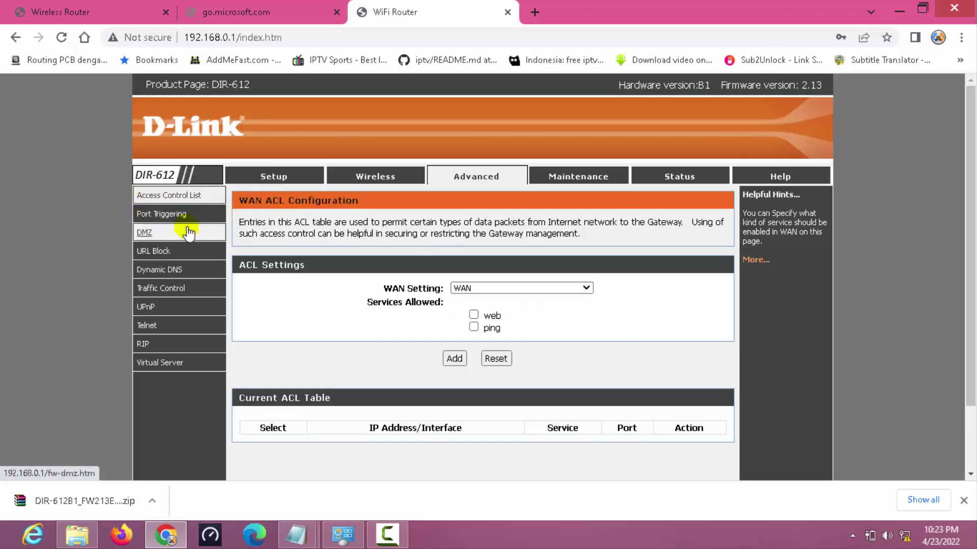
Review the local network setup and choose PPPoE as the WAN access type in the internet setup to view its fields
left_click(273, 178)
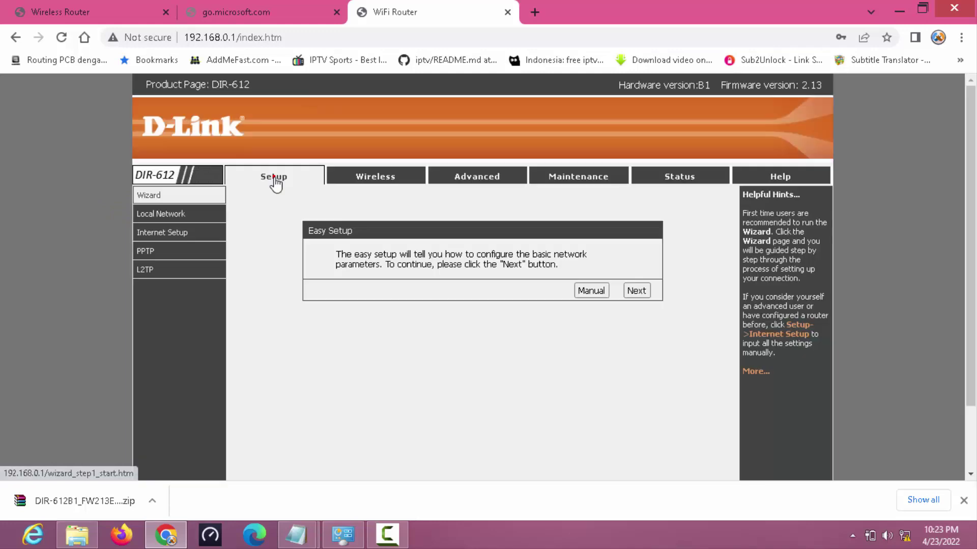
left_click(166, 212)
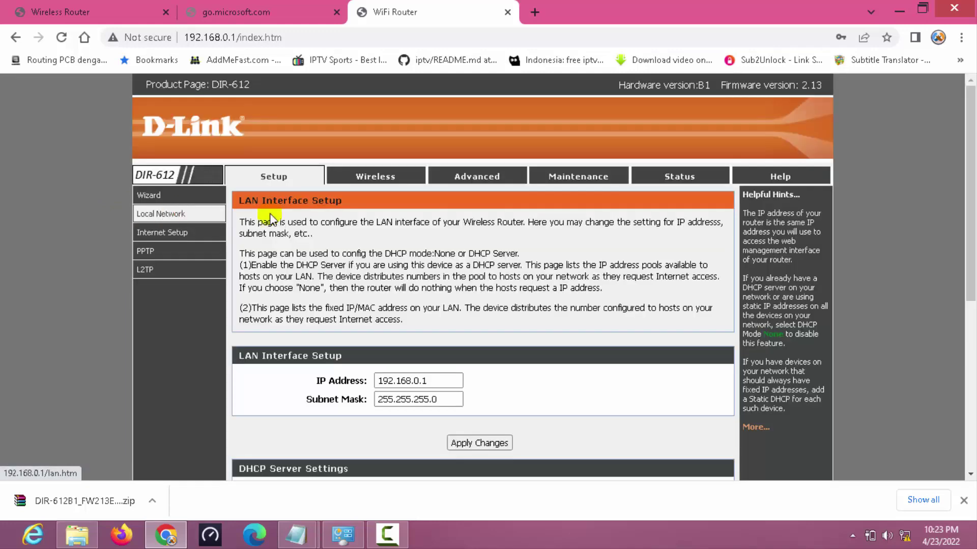
left_click(169, 235)
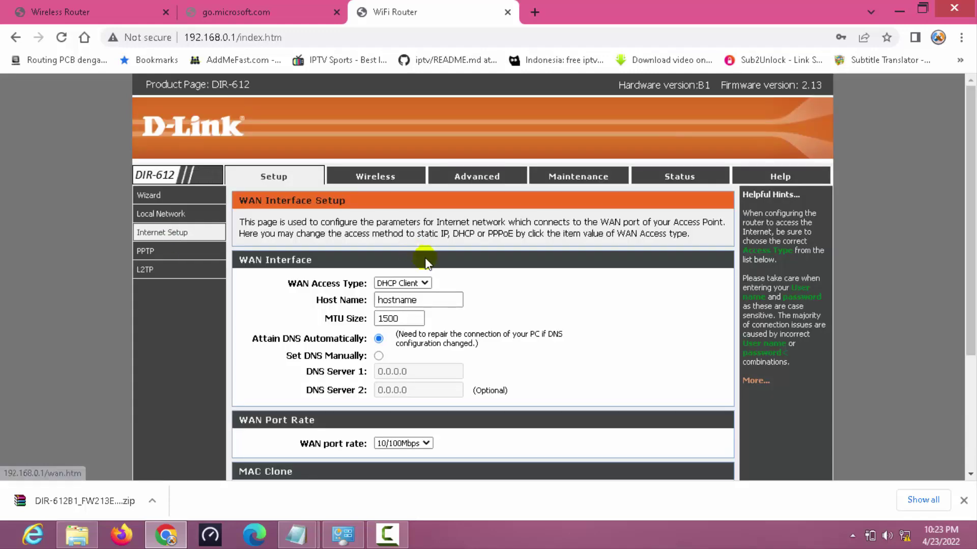
left_click(424, 284)
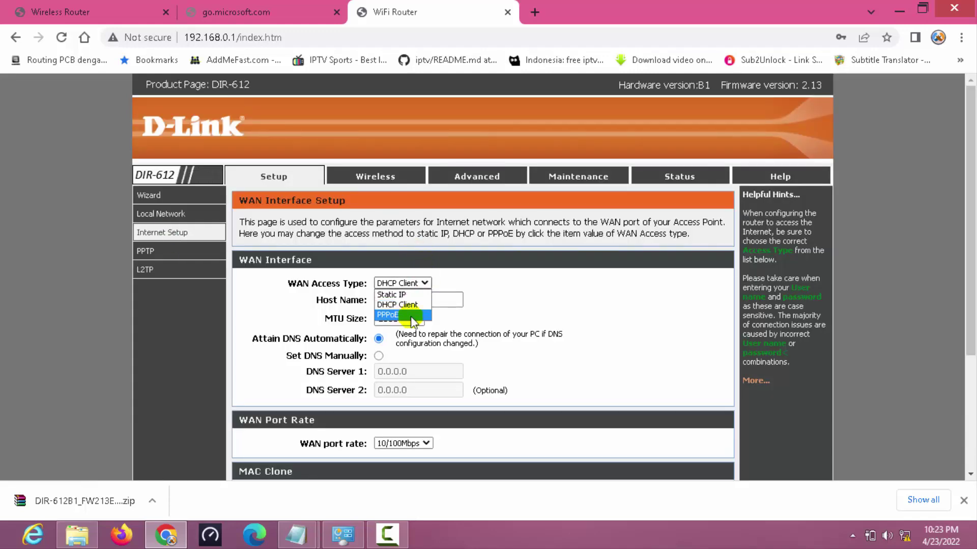
left_click(391, 308)
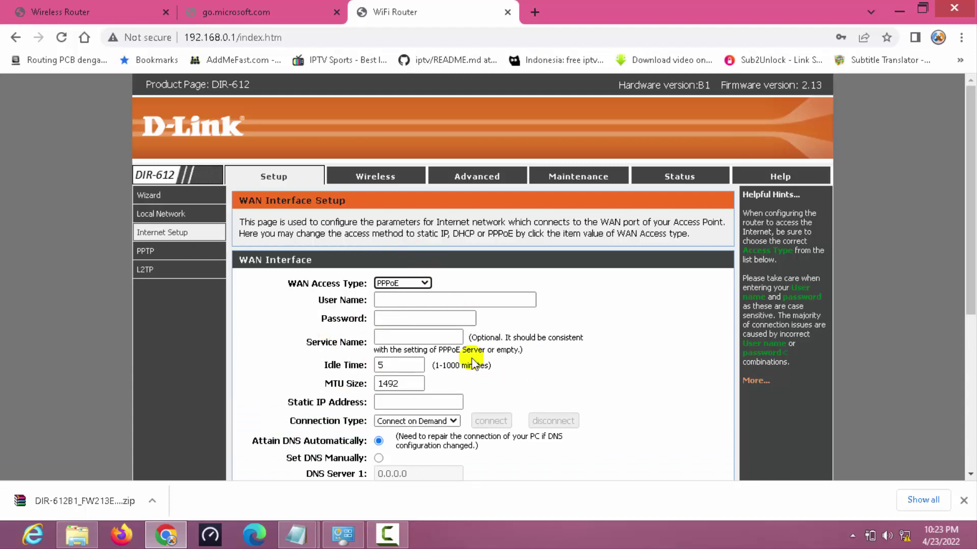
Review the reboot and reset maintenance page and the device information in the router status
left_click(582, 181)
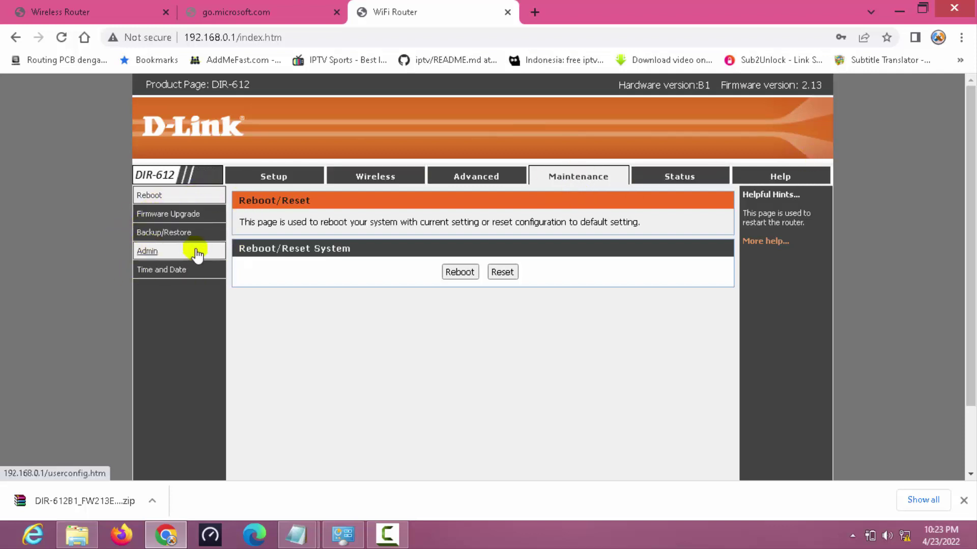
left_click(668, 177)
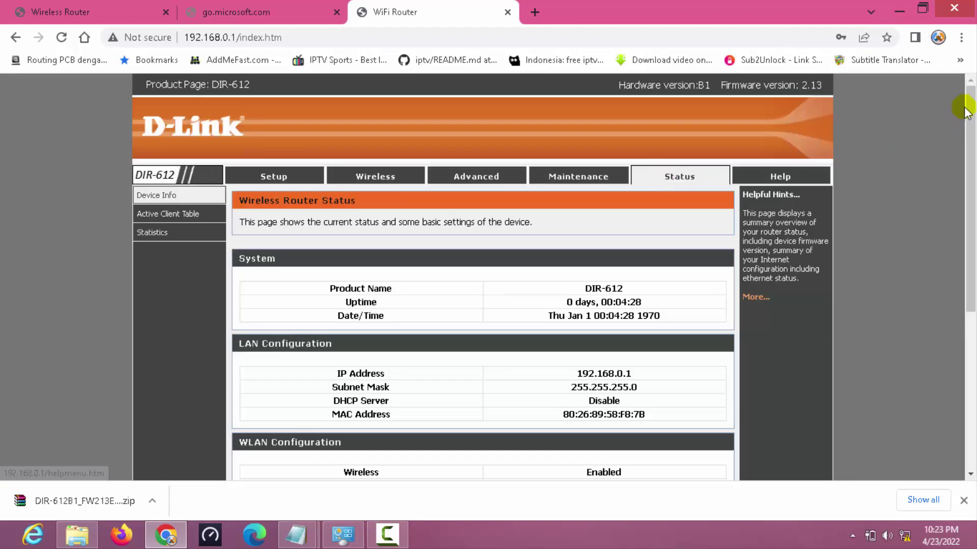
scroll(969, 106, "down", 3)
scroll(969, 106, "up", 3)
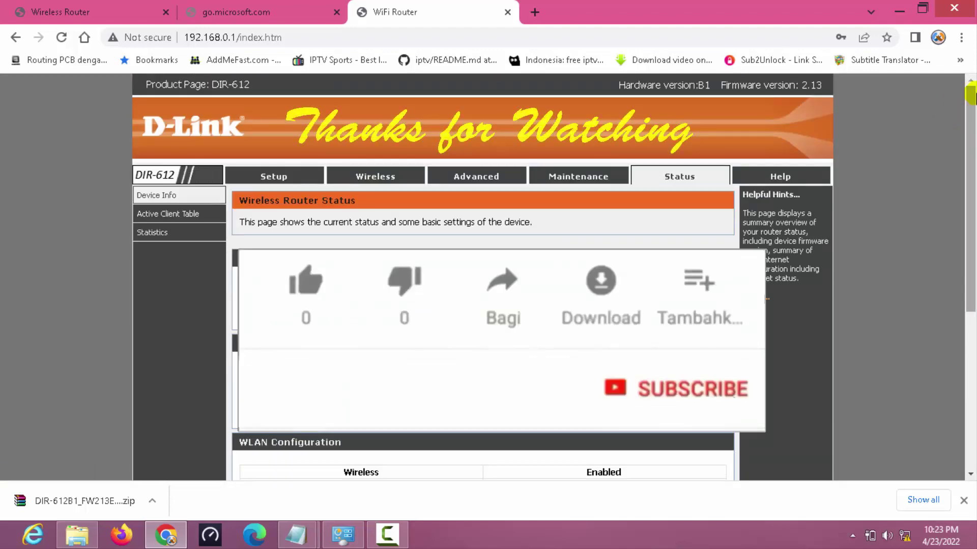